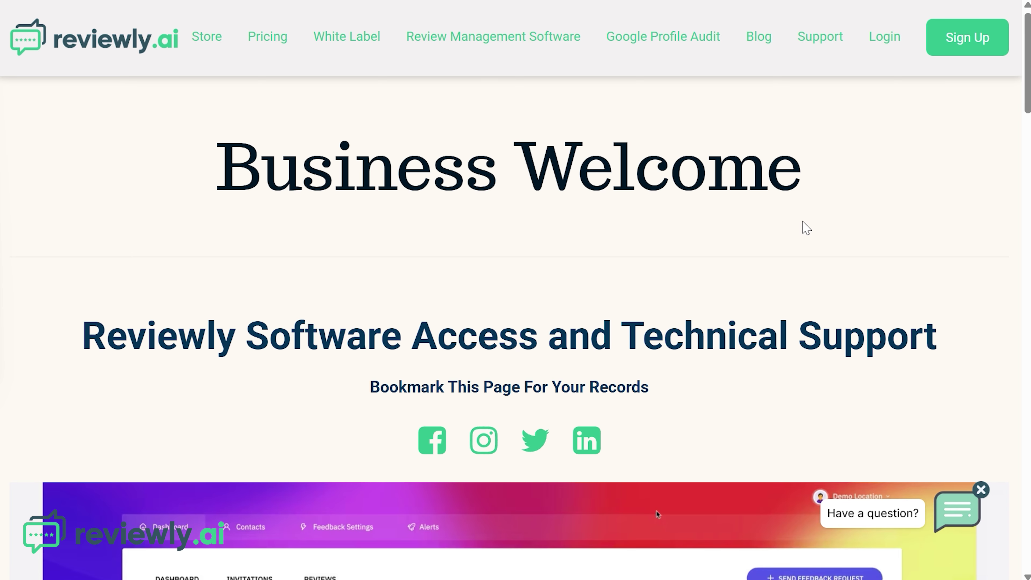
Connect the Google Business Profile by authorizing reviewly.ai with a Google account and accepting the selected business location.
{"action": "scroll", "coordinate": [422, 268], "scroll_direction": "down", "scroll_amount": 4}
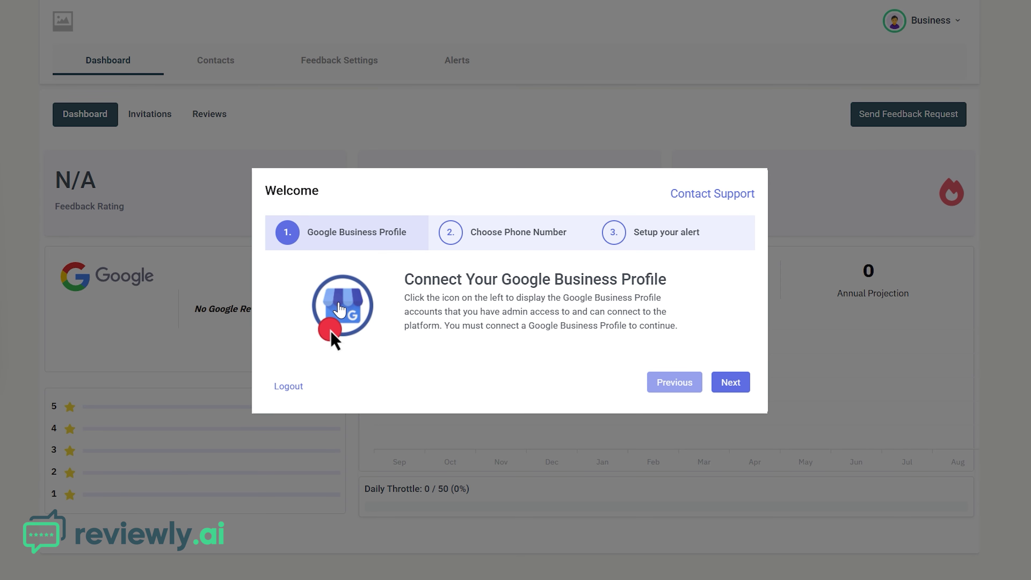
{"action": "left_click", "coordinate": [339, 310]}
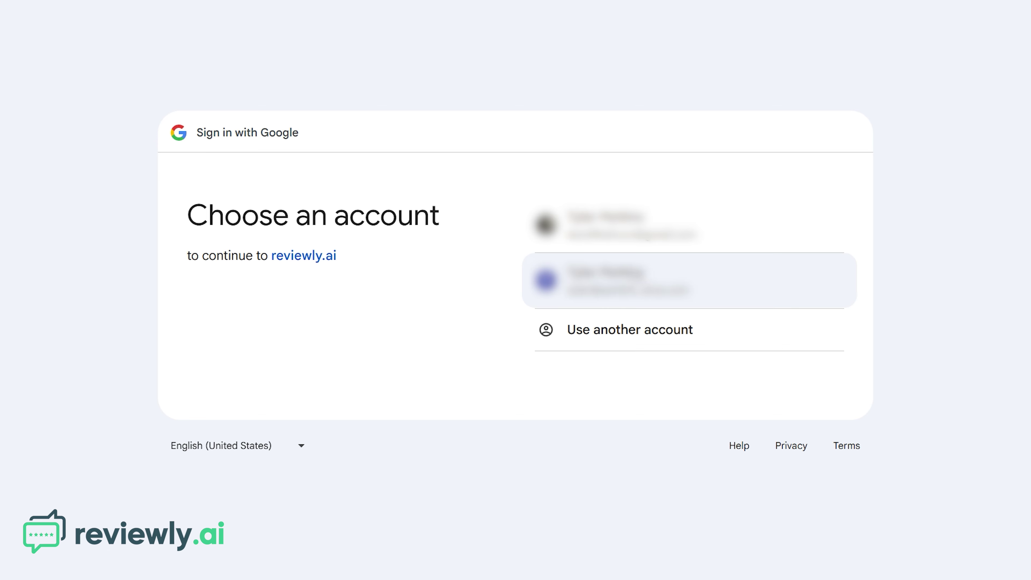
{"action": "left_click", "coordinate": [645, 281]}
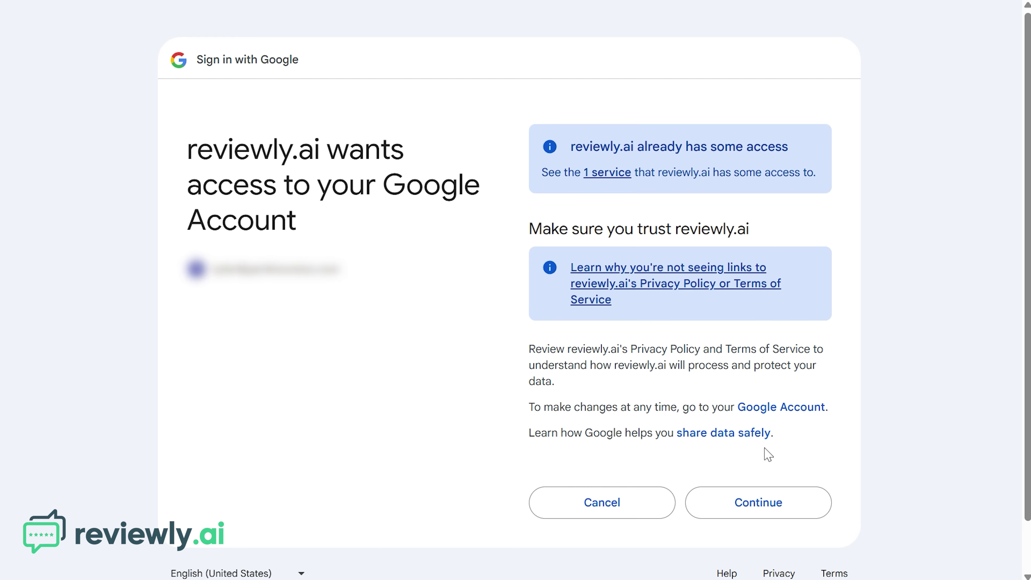
{"action": "left_click", "coordinate": [780, 512]}
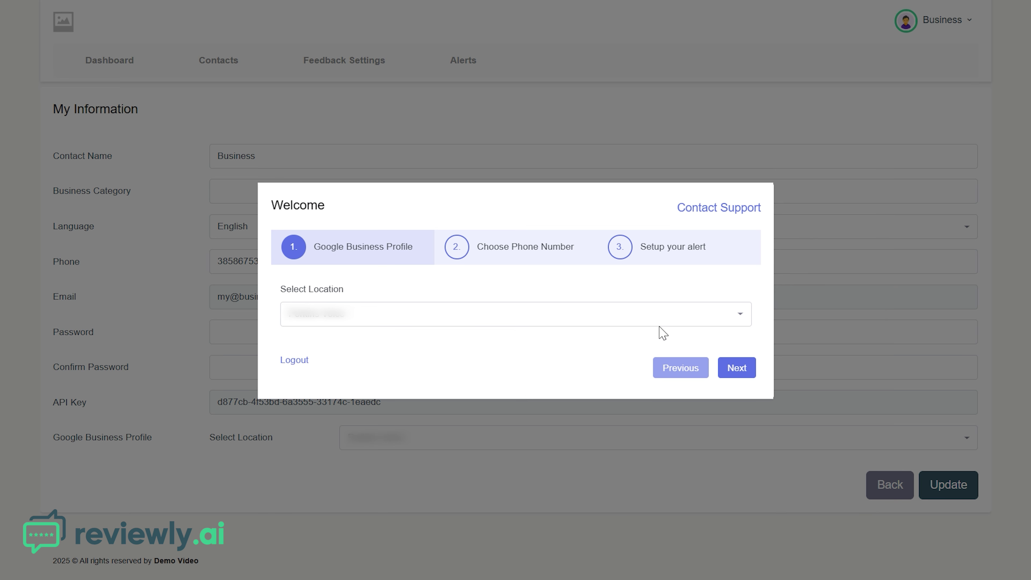
{"action": "left_click", "coordinate": [747, 376]}
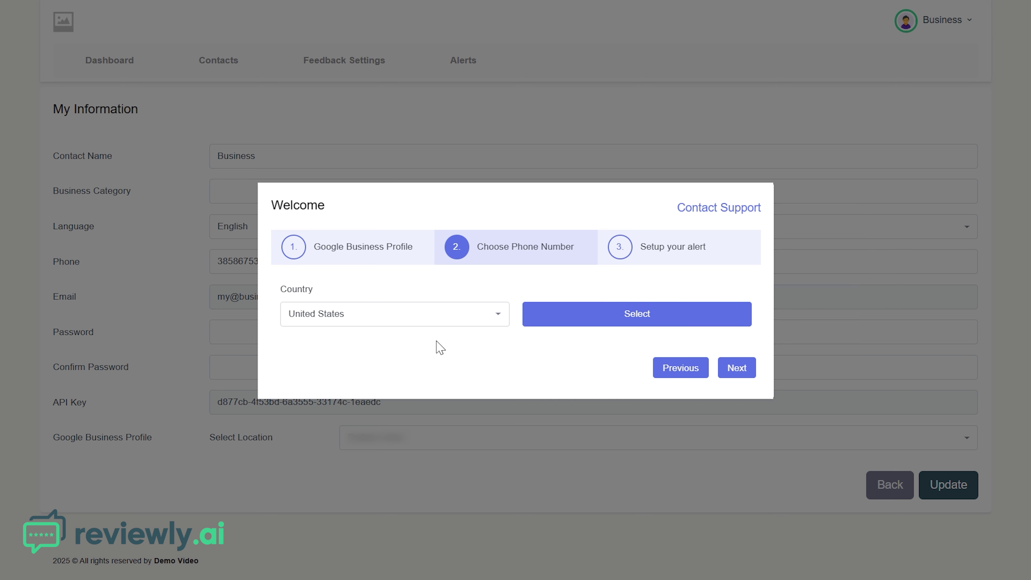
Load the available phone numbers for the United States and prepare to enter an area code.
{"action": "left_click", "coordinate": [638, 320]}
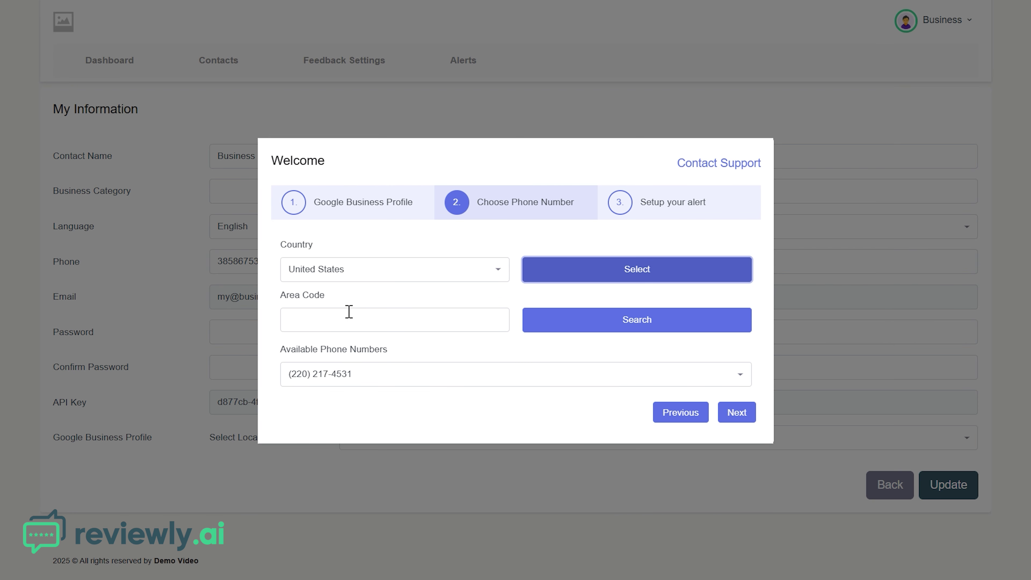
{"action": "left_click", "coordinate": [337, 323]}
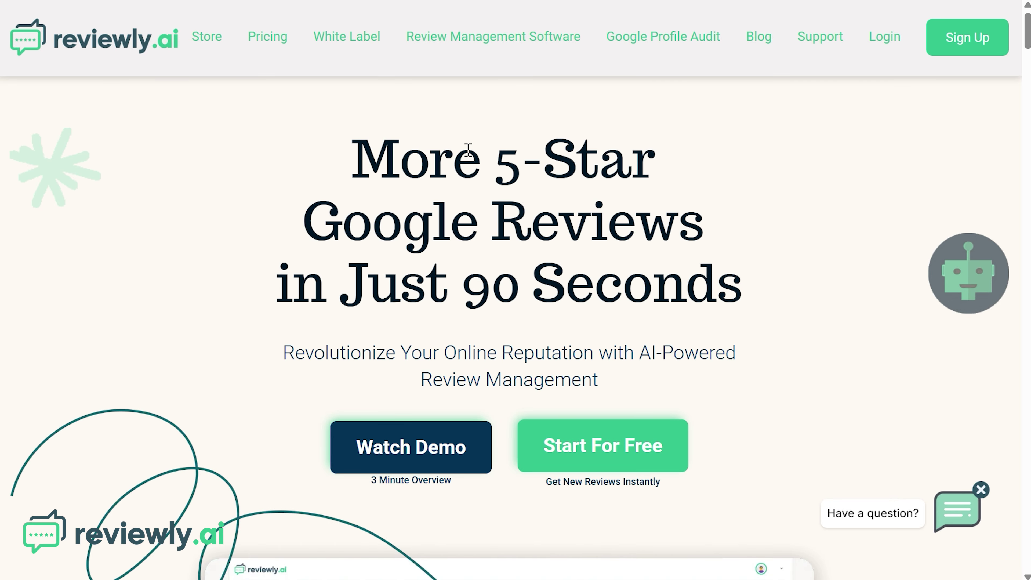
Examine the list of supported countries in the global coverage section of the reviewly.ai website.
{"action": "scroll", "coordinate": [468, 149], "scroll_direction": "down", "scroll_amount": 15}
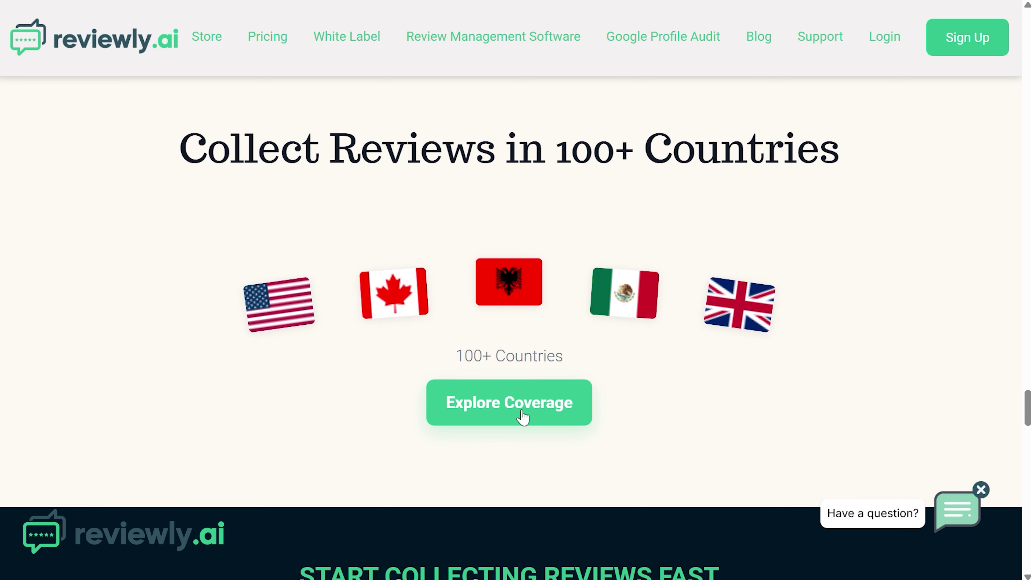
{"action": "left_click", "coordinate": [513, 416]}
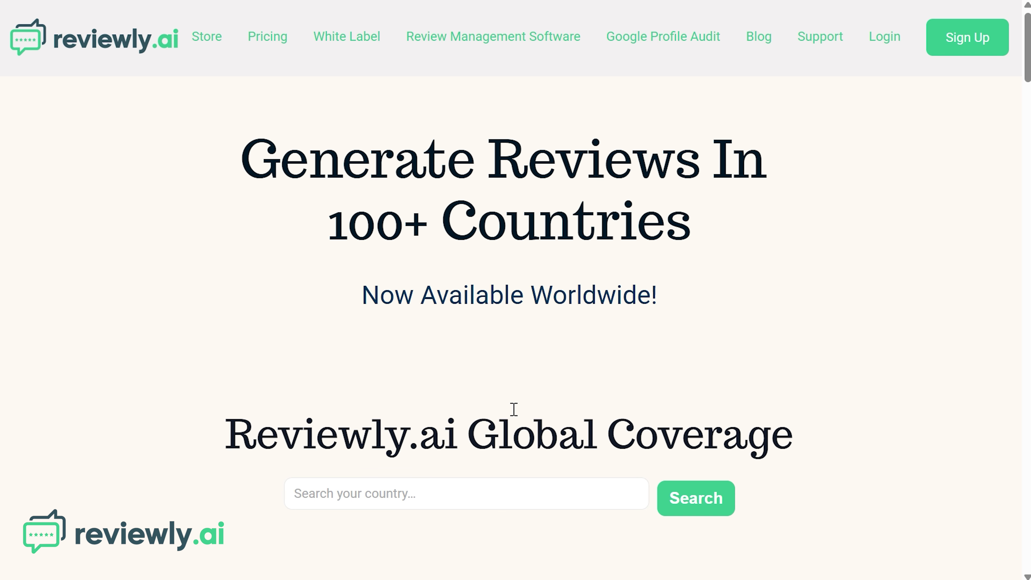
{"action": "scroll", "coordinate": [491, 385], "scroll_direction": "down", "scroll_amount": 5}
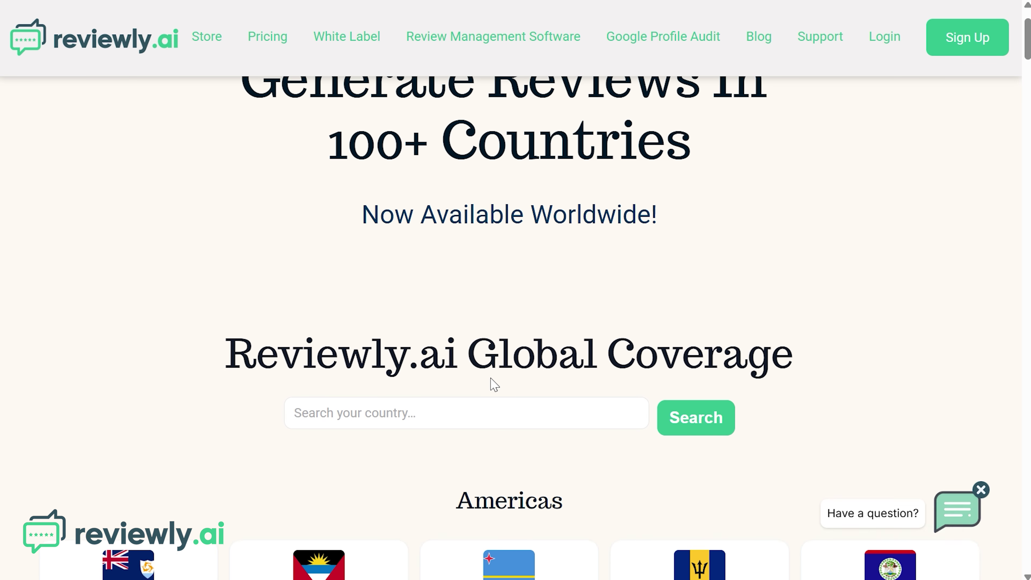
{"action": "scroll", "coordinate": [491, 385], "scroll_direction": "down", "scroll_amount": 15}
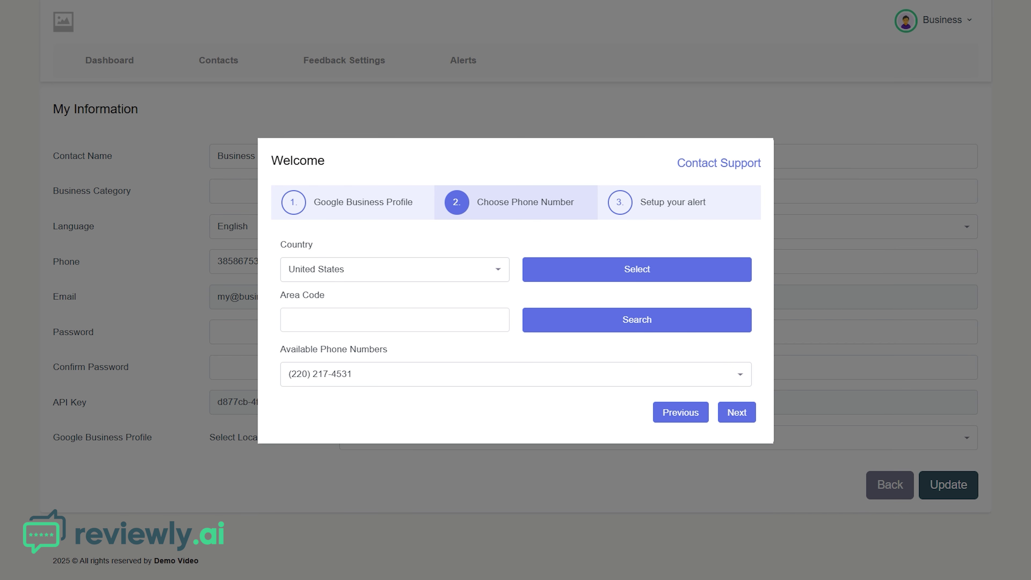
Search the available phone numbers for area code 602, and also try area code 801.
{"action": "type", "text": "602"}
{"action": "left_click", "coordinate": [593, 321]}
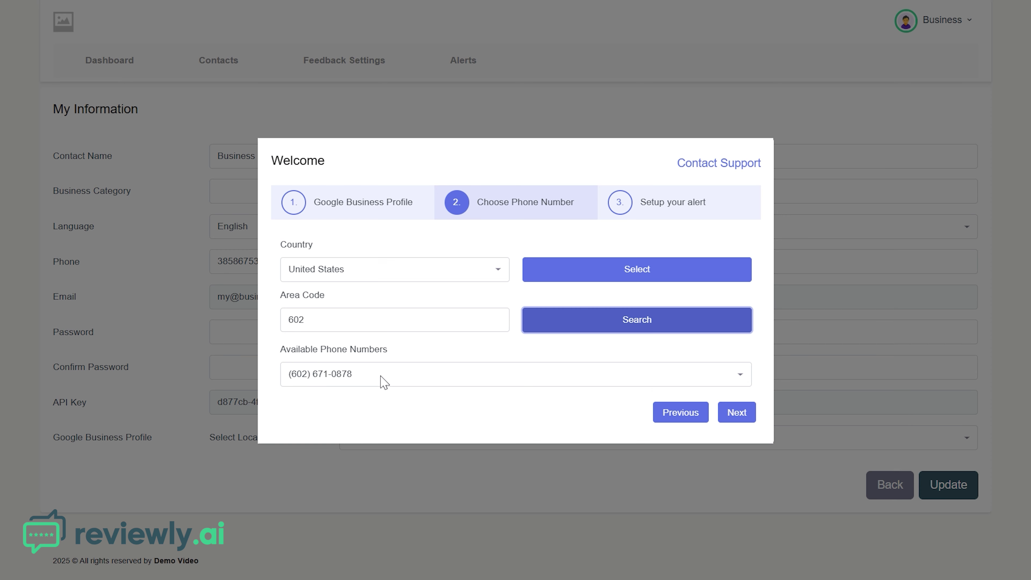
{"action": "left_click", "coordinate": [366, 324]}
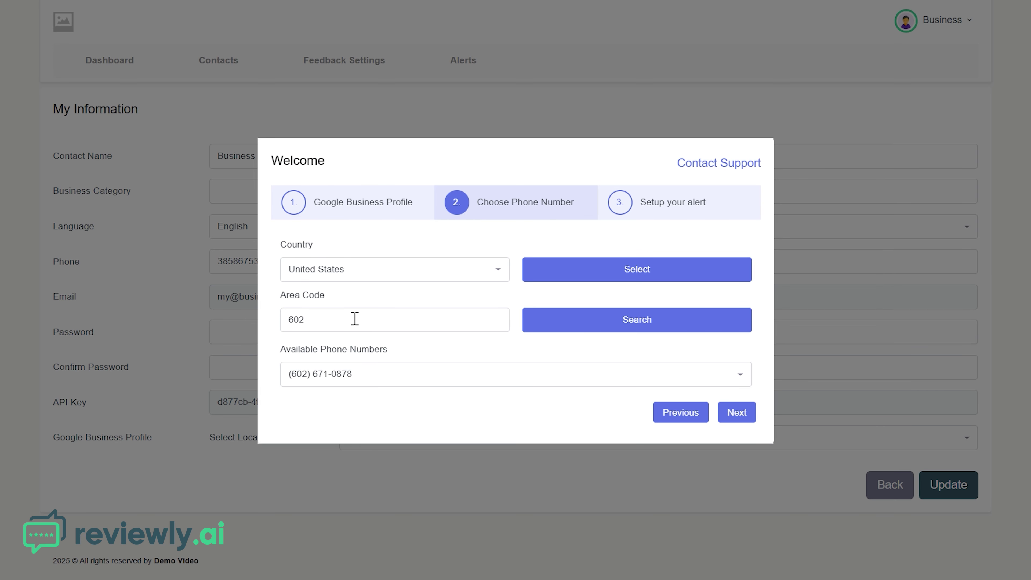
{"action": "left_click_drag", "start_coordinate": [326, 320], "coordinate": [265, 318]}
{"action": "key", "text": "BackSpace"}
{"action": "type", "text": "801"}
{"action": "left_click", "coordinate": [544, 325]}
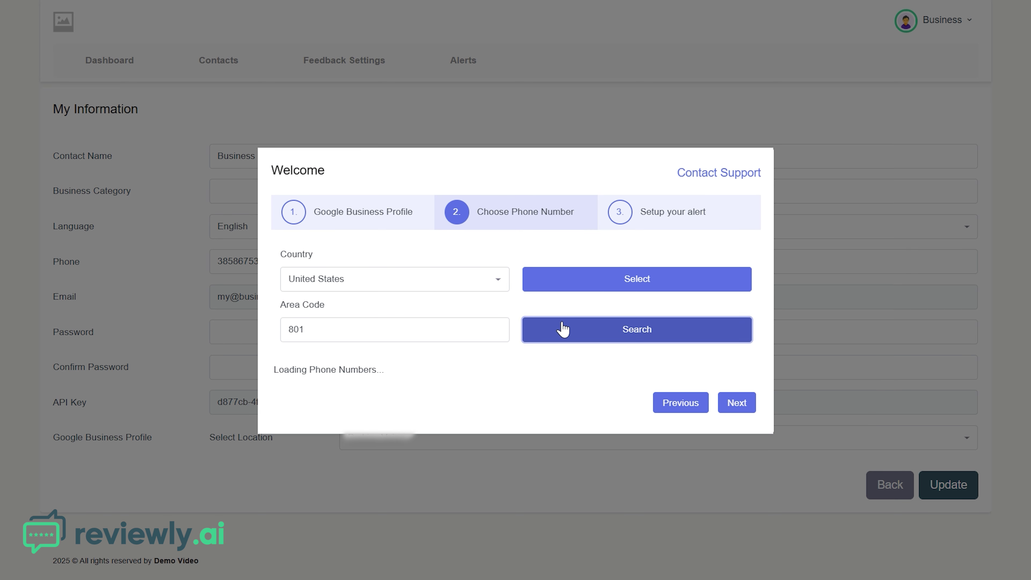
Search the available phone numbers for area code 385 and accept the offered number to proceed to the alert setup.
{"action": "left_click", "coordinate": [352, 318]}
{"action": "double_click", "coordinate": [352, 318]}
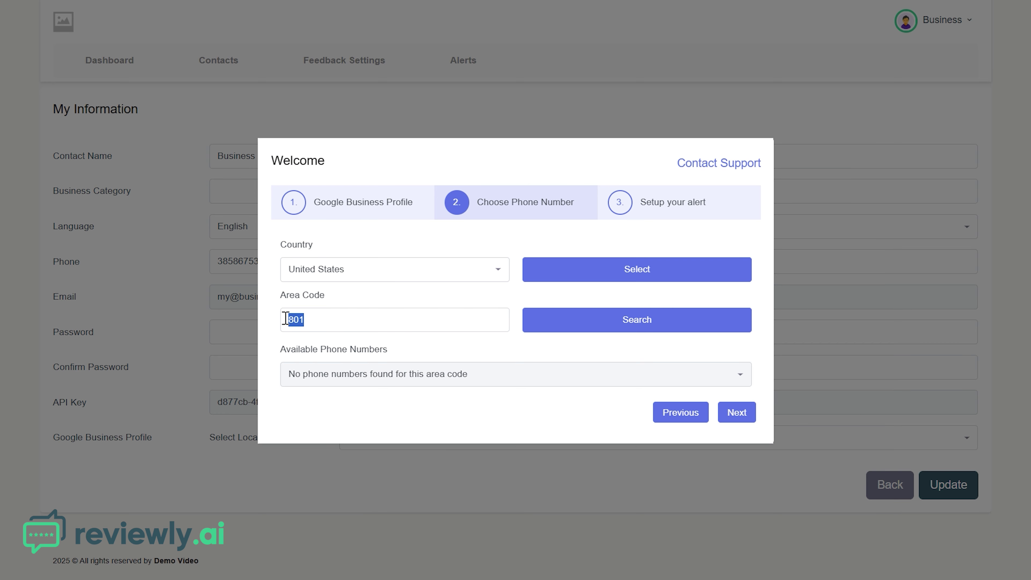
{"action": "type", "text": "385"}
{"action": "left_click", "coordinate": [586, 330]}
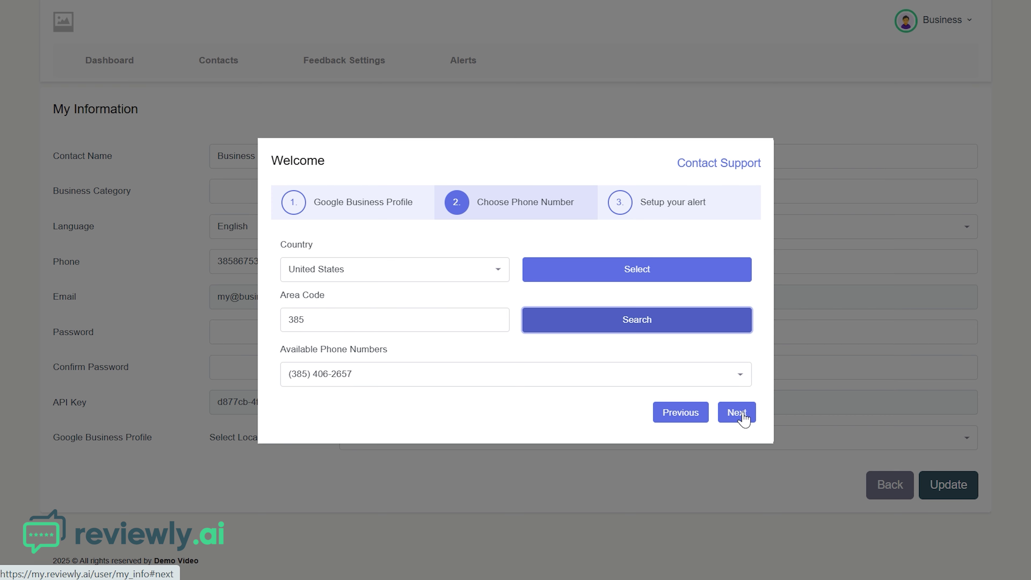
{"action": "left_click", "coordinate": [744, 418]}
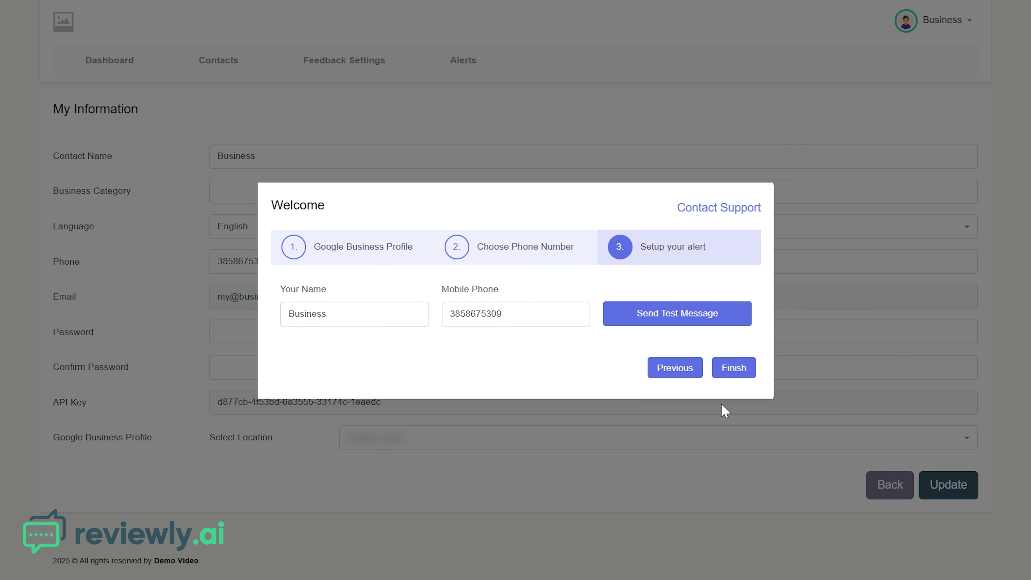
{"action": "left_click", "coordinate": [533, 314]}
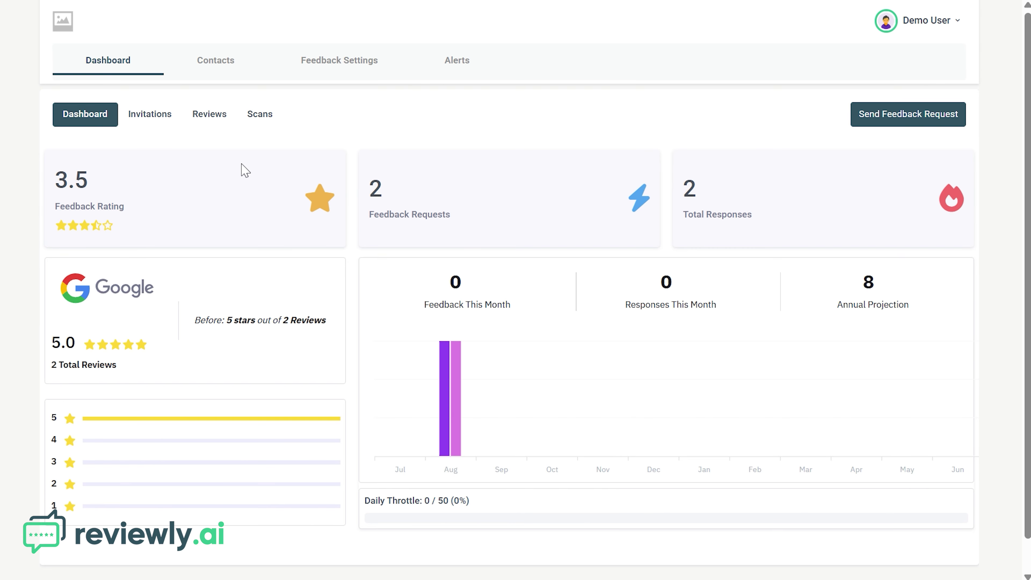
Look through the sent invitations list and the Google reviews overview in the dashboard.
{"action": "left_click", "coordinate": [151, 119]}
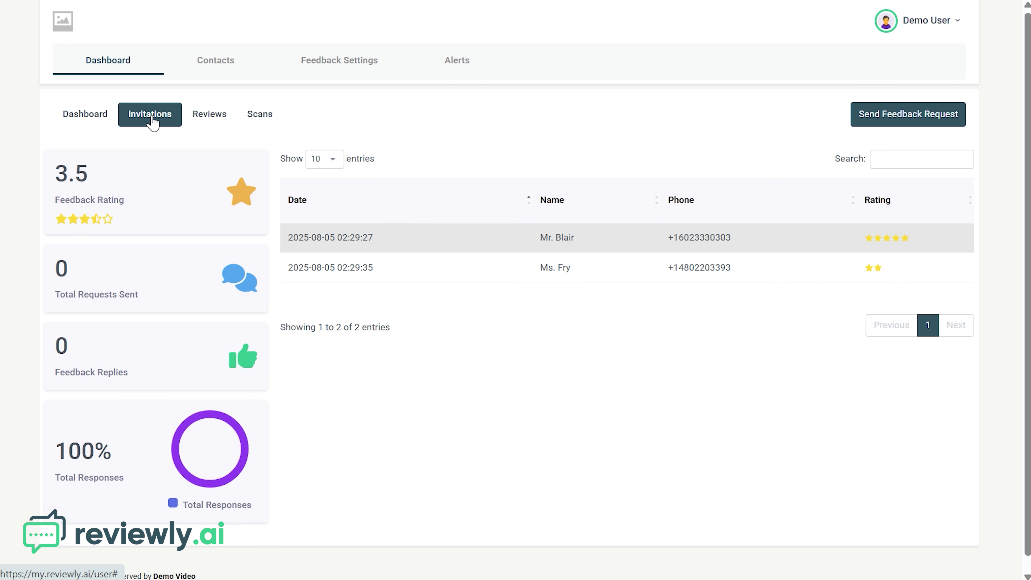
{"action": "left_click", "coordinate": [205, 121]}
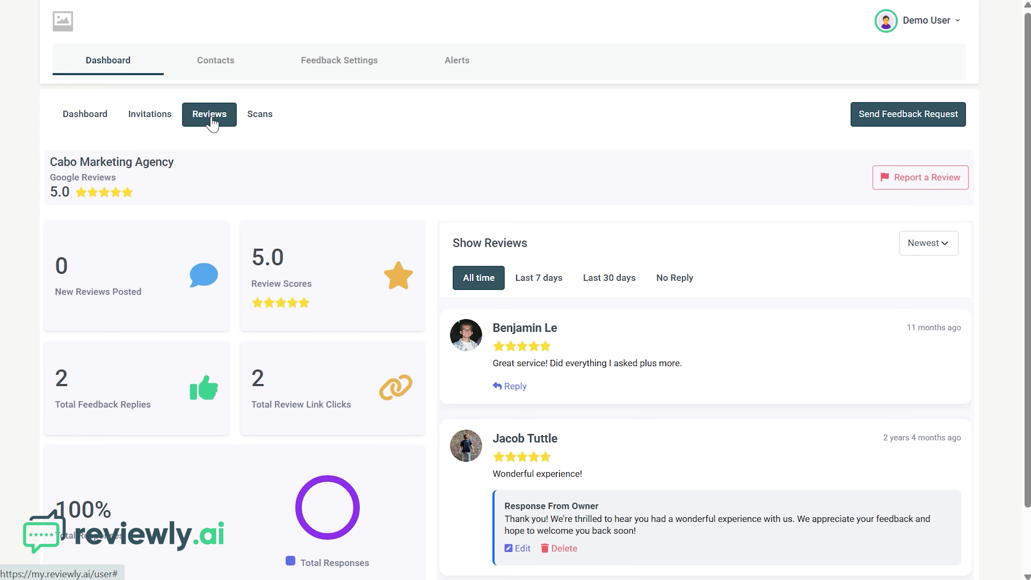
Generate an AI response to the newest Google review and close the reply without sending it.
{"action": "left_click", "coordinate": [515, 388]}
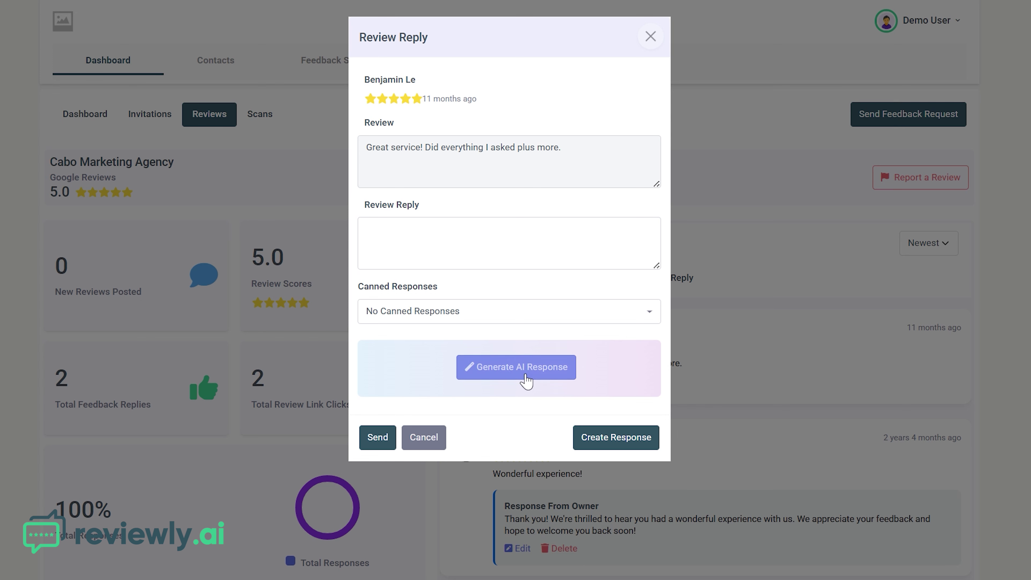
{"action": "left_click", "coordinate": [527, 378]}
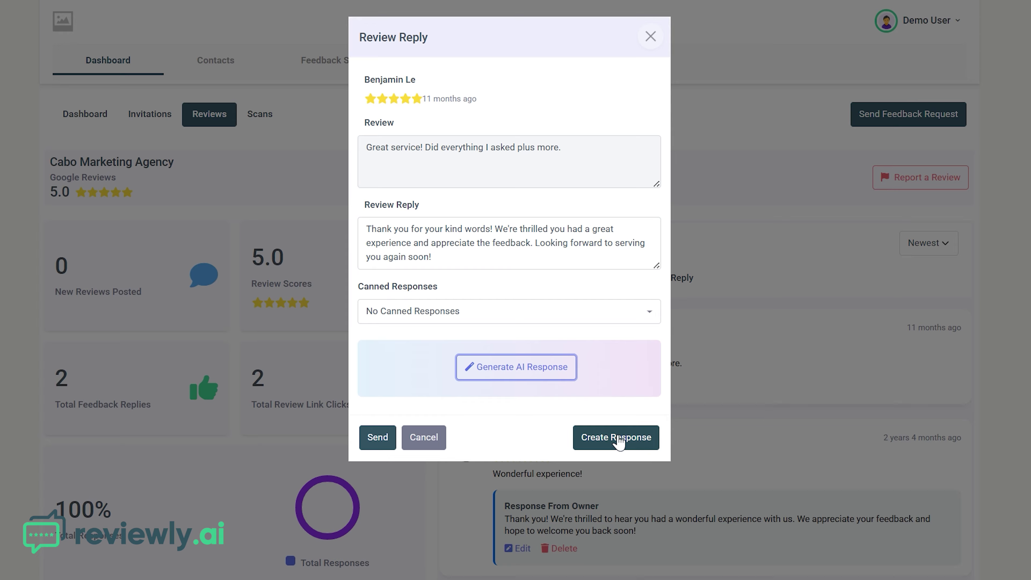
{"action": "left_click", "coordinate": [650, 36]}
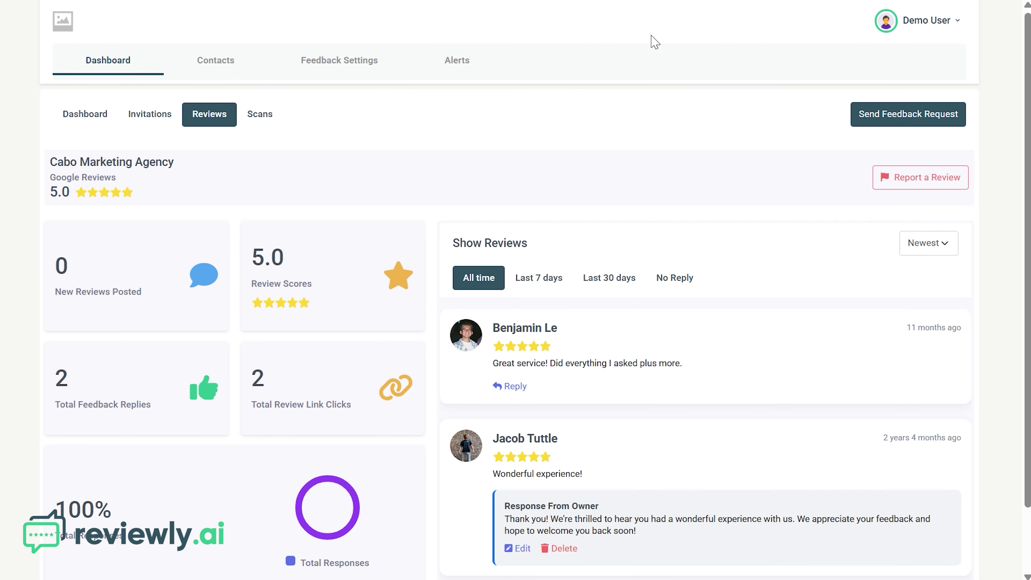
View the contacts list and its CSV upload form, and close the form without uploading a file.
{"action": "left_click", "coordinate": [211, 68]}
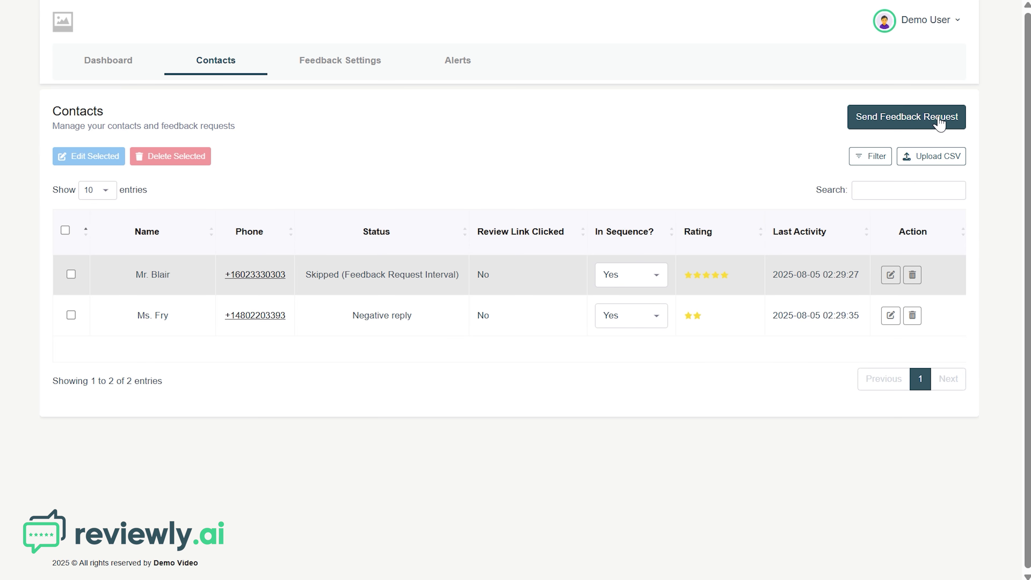
{"action": "left_click", "coordinate": [949, 170]}
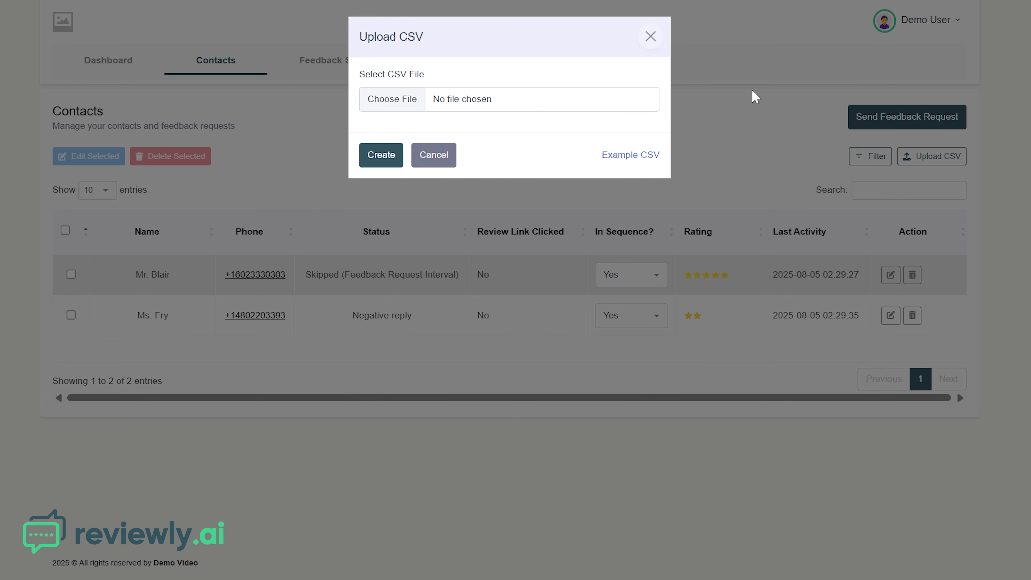
{"action": "left_click", "coordinate": [651, 37]}
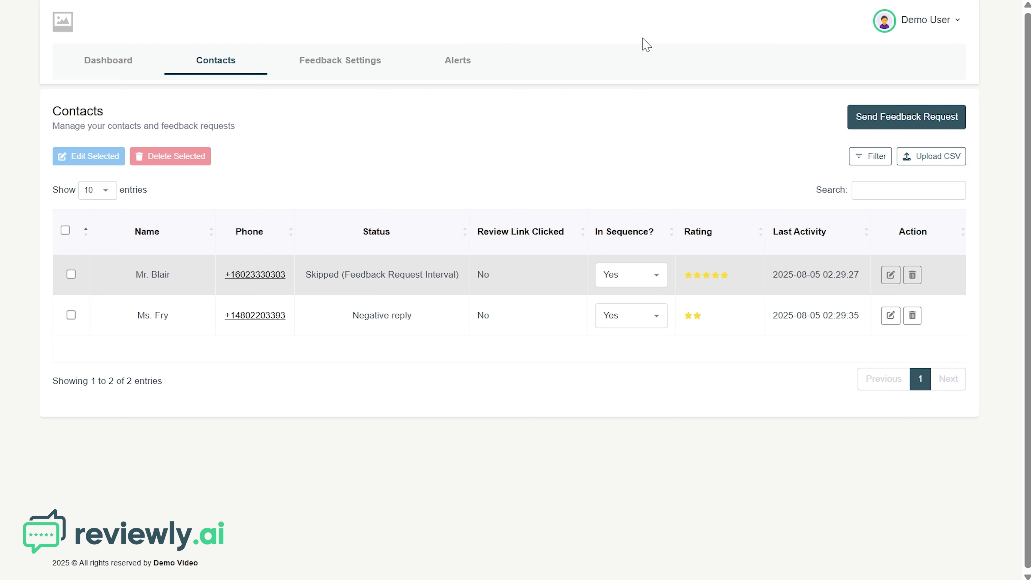
View the alert recipients list and inspect the name field of the first alert.
{"action": "left_click", "coordinate": [467, 69]}
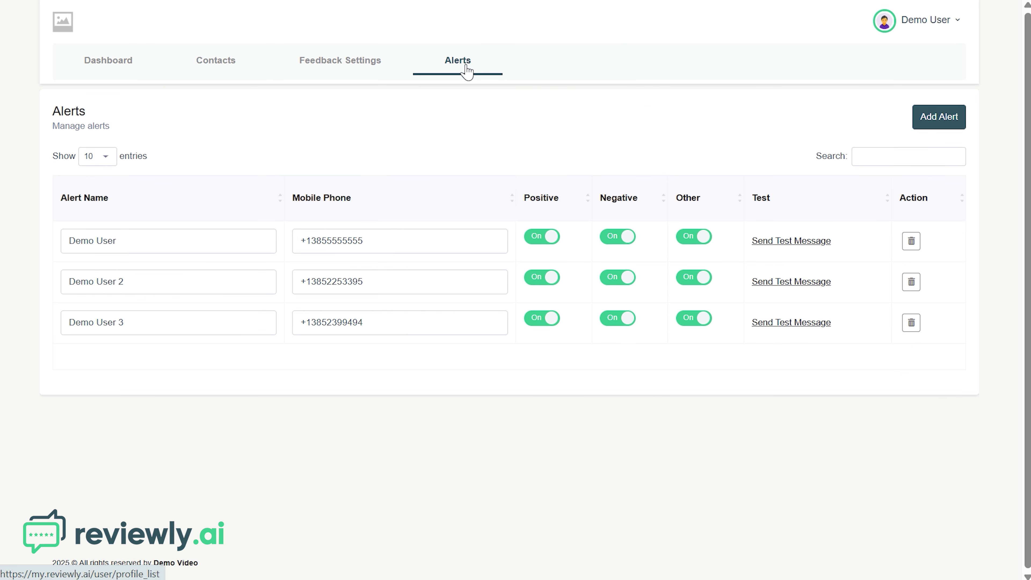
{"action": "left_click", "coordinate": [217, 233]}
{"action": "left_click_drag", "start_coordinate": [116, 239], "coordinate": [57, 240]}
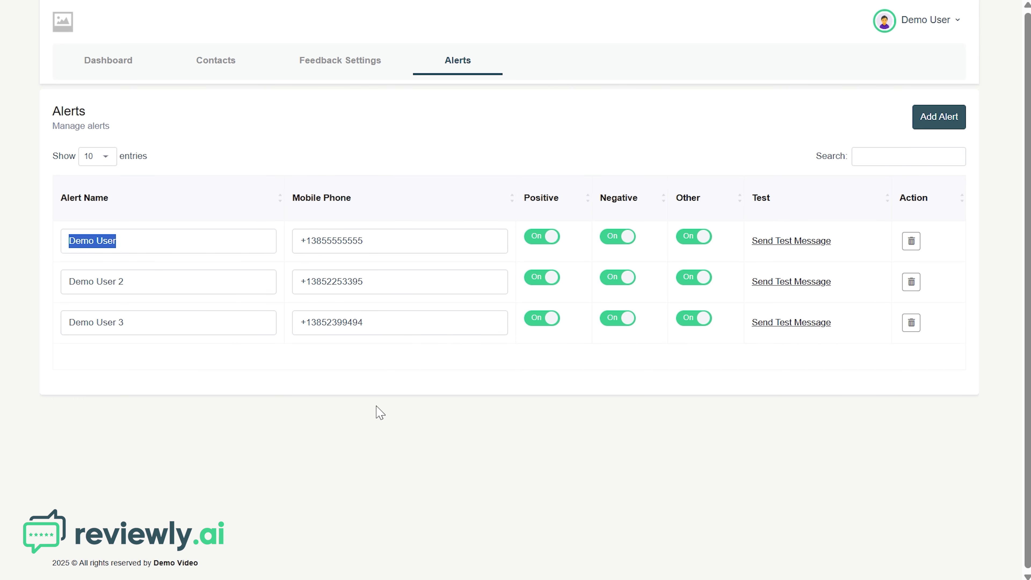
{"action": "left_click", "coordinate": [232, 127]}
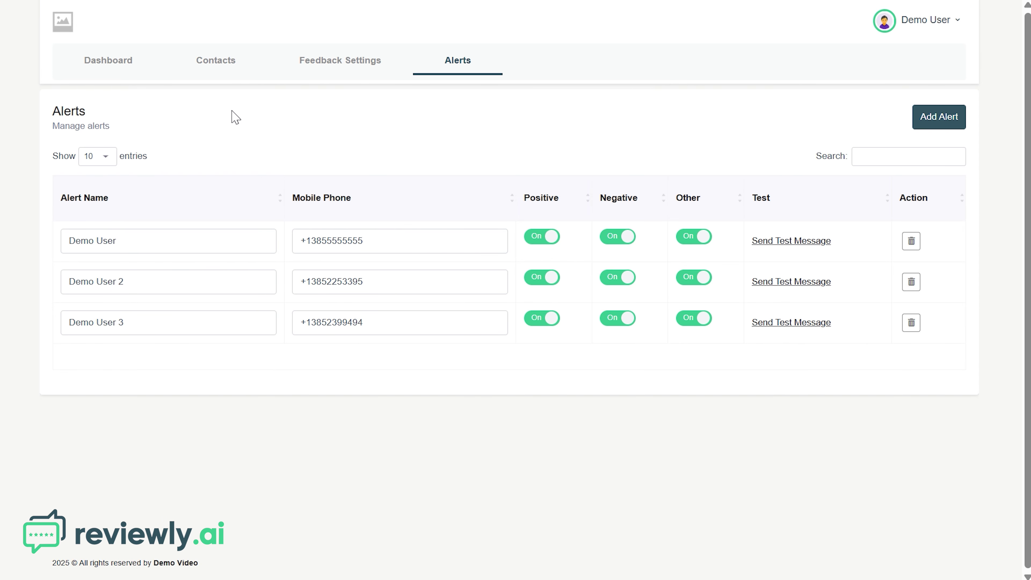
Revisit the dashboard overview and the contacts list, and open the feedback request settings.
{"action": "left_click", "coordinate": [119, 72]}
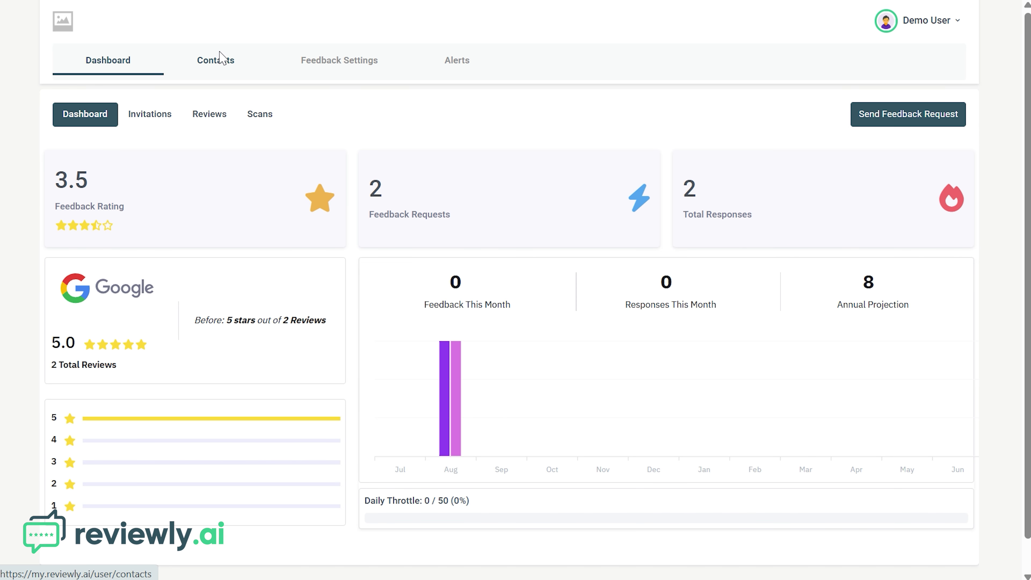
{"action": "left_click", "coordinate": [219, 60]}
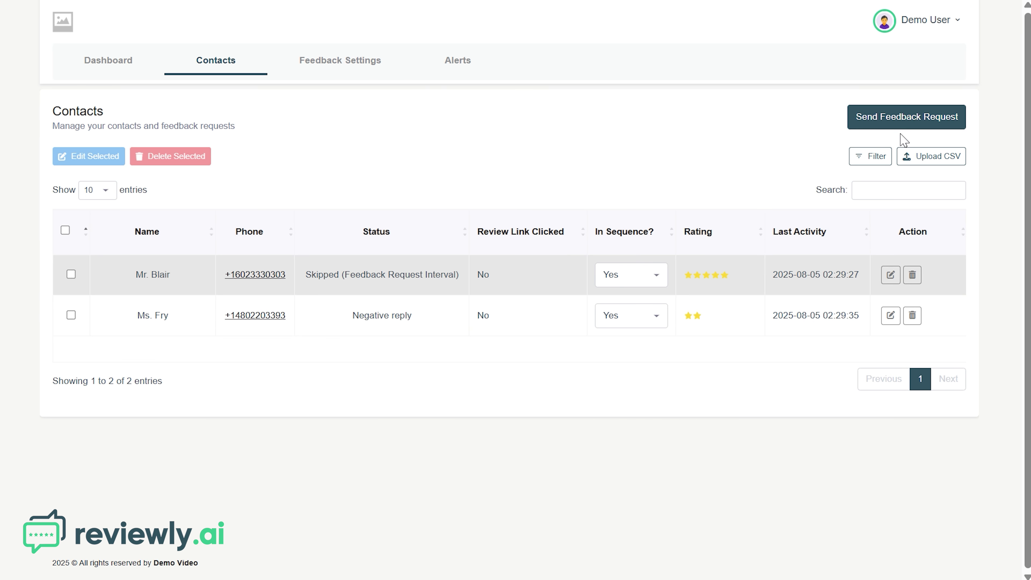
{"action": "left_click", "coordinate": [356, 69]}
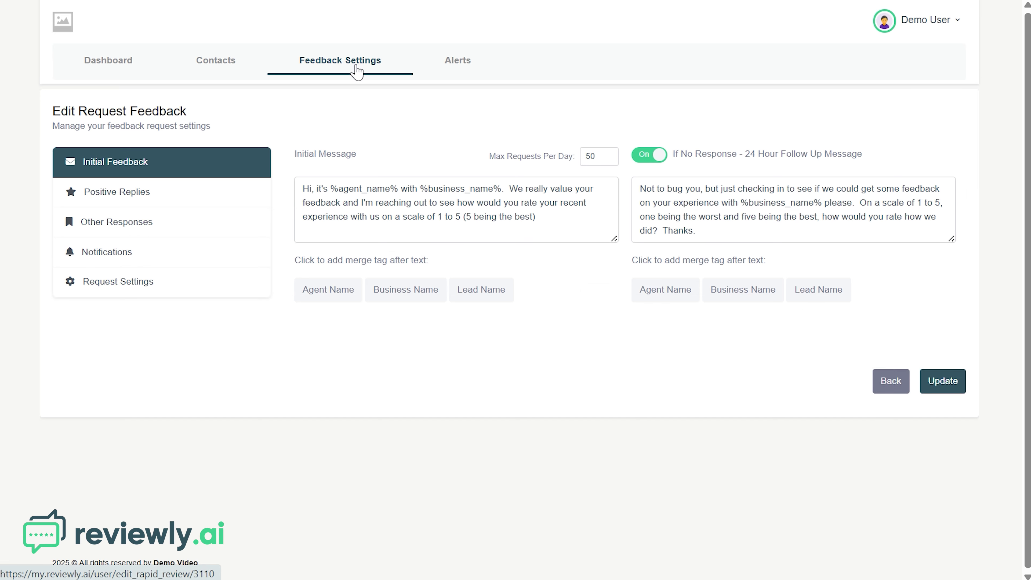